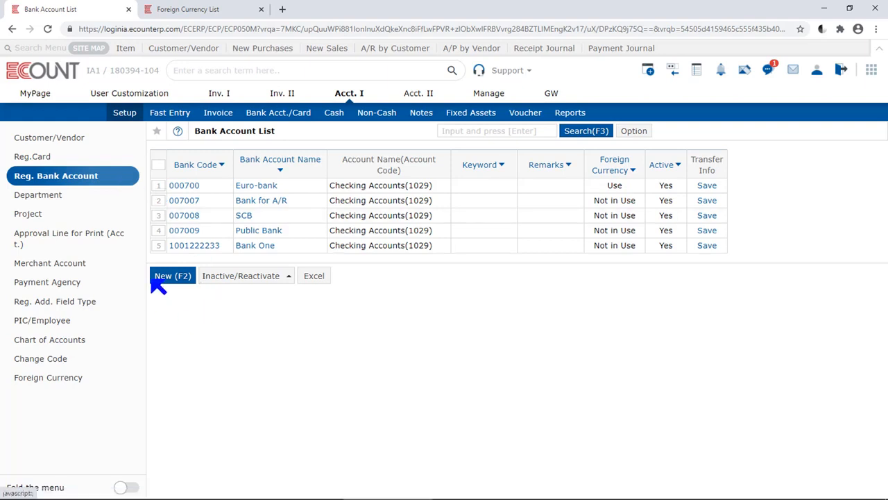
# Start a new bank account record and fill in its bank code with the account number.
pyautogui.click(173, 275)
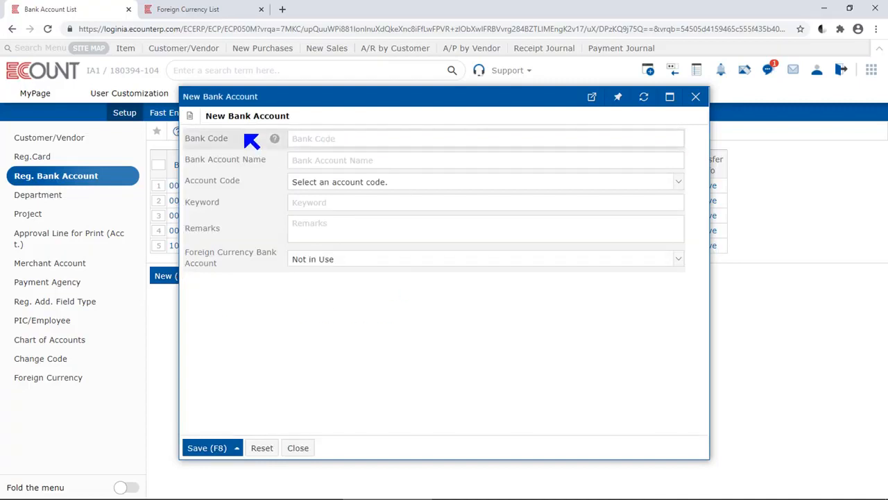
pyautogui.click(318, 142)
pyautogui.hotkey('ctrl', 'v')
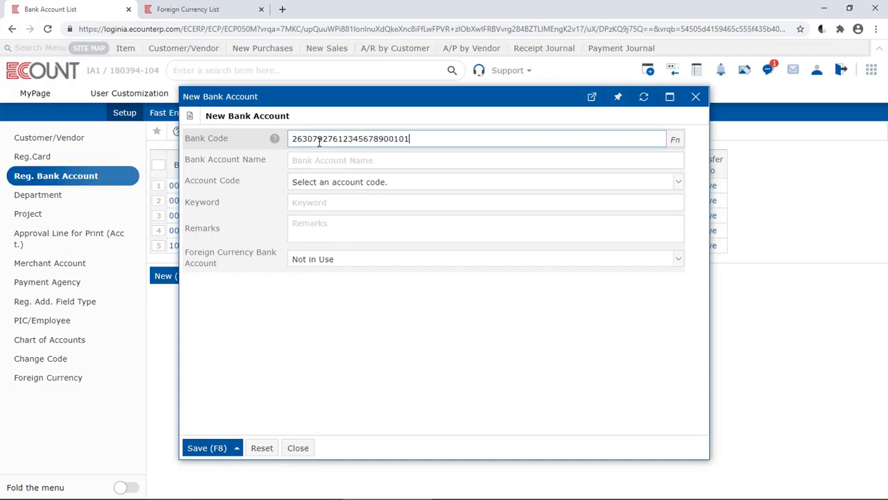
pyautogui.click(414, 120)
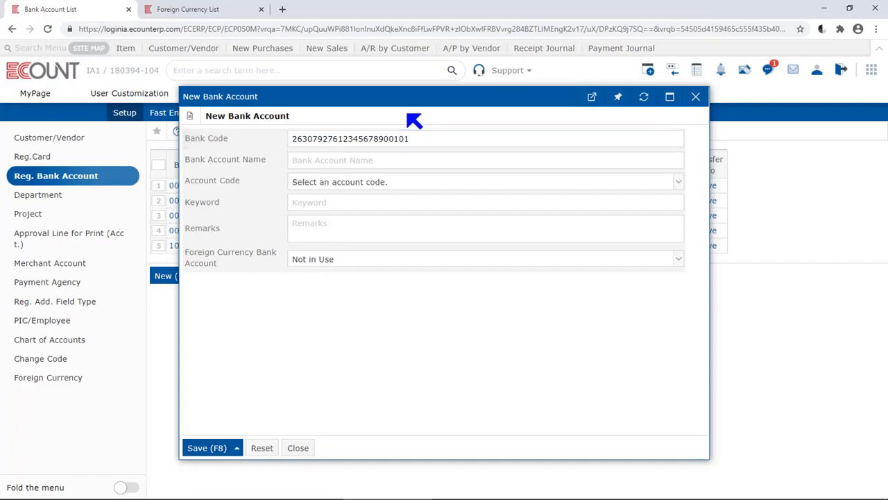
# Name the new bank account "Citibank account_0101".
pyautogui.click(326, 161)
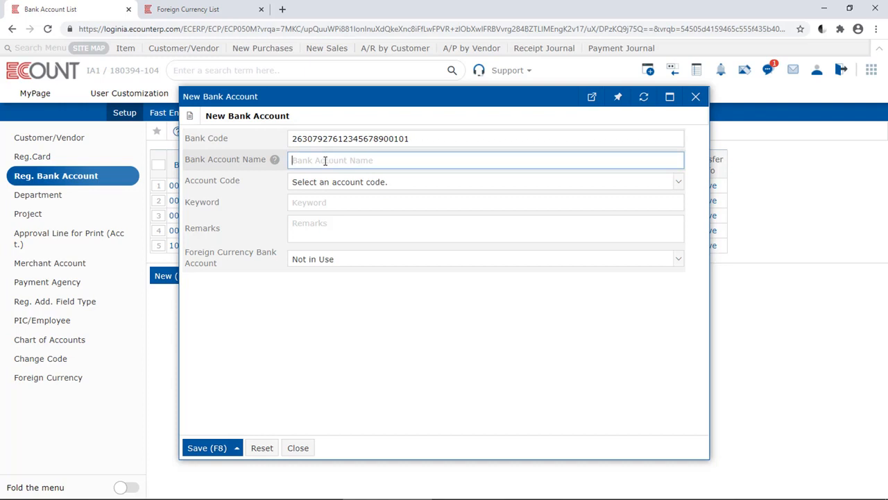
pyautogui.write('Cibank a')
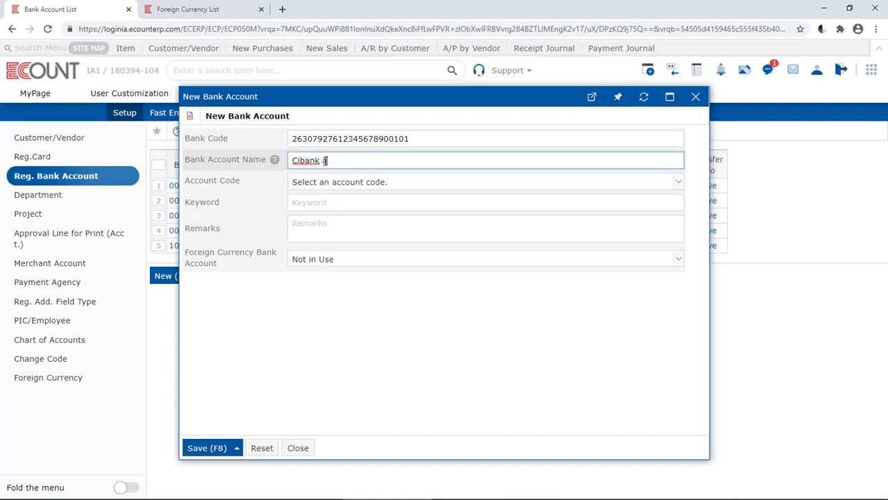
pyautogui.press('BackSpace')
pyautogui.press('BackSpace')
pyautogui.press('BackSpace')
pyautogui.press('BackSpace')
pyautogui.write('tibank account_0101')
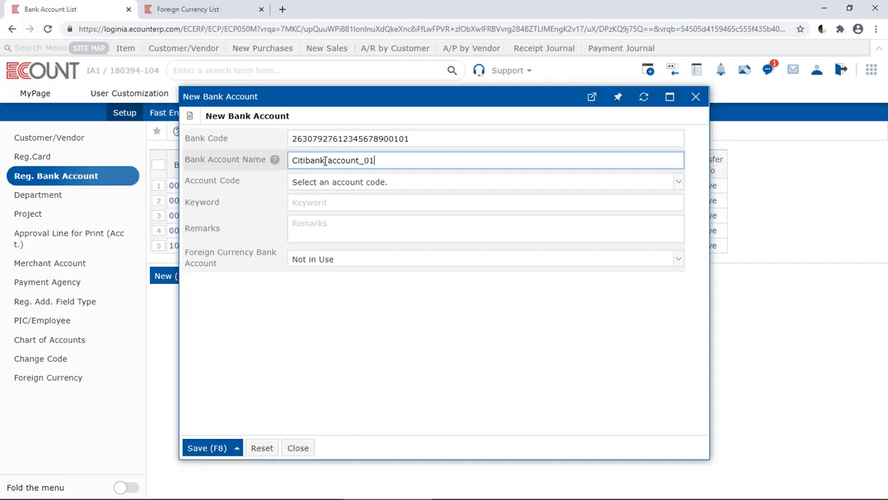
pyautogui.click(479, 129)
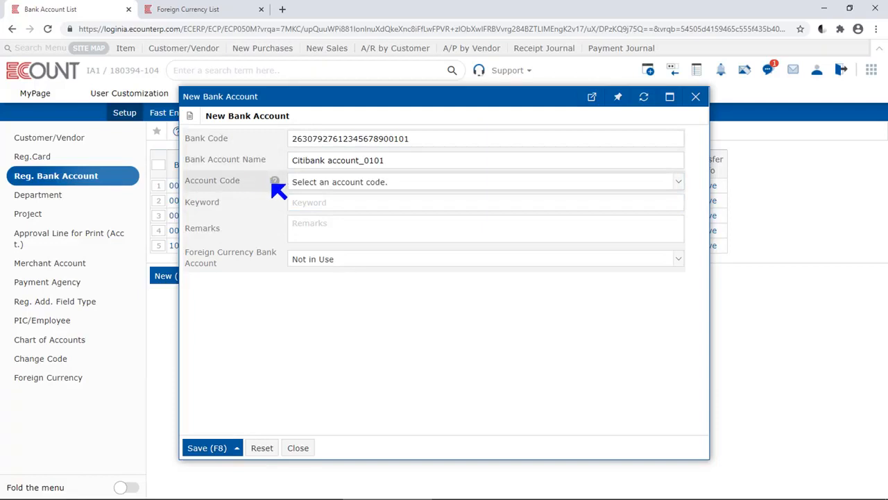
# Set the new bank account's account code to 1029 Checking Accounts.
pyautogui.click(323, 186)
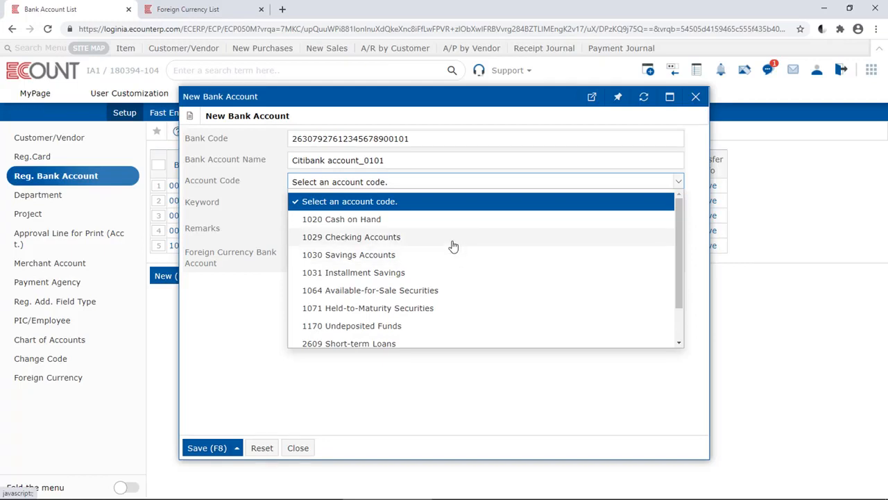
pyautogui.click(681, 324)
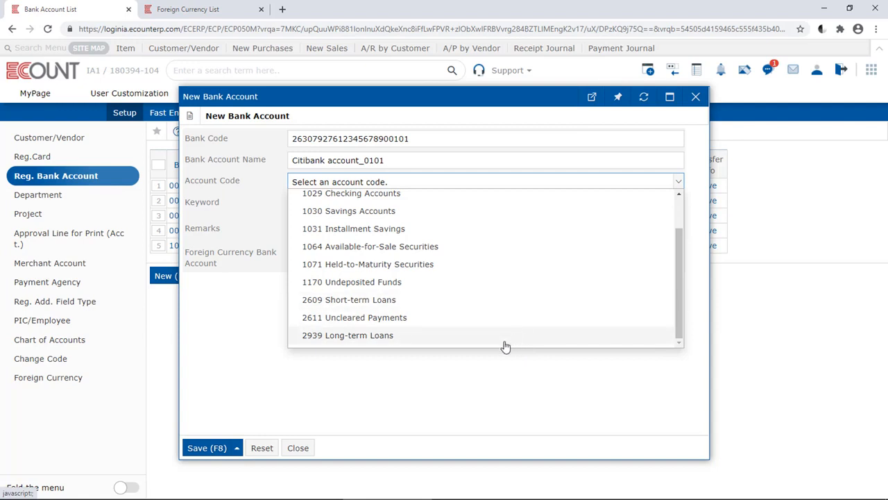
pyautogui.click(518, 198)
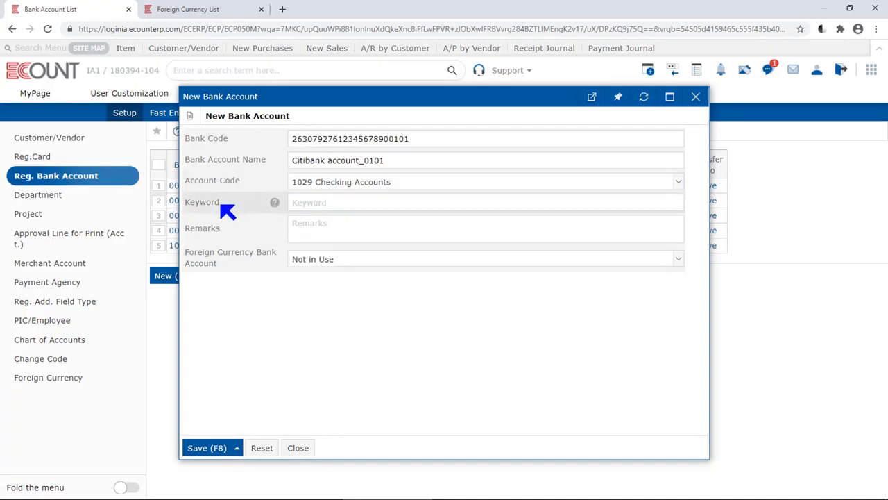
# Enter 3,000 as the remarks of the new bank account, leaving the keyword empty.
pyautogui.click(354, 202)
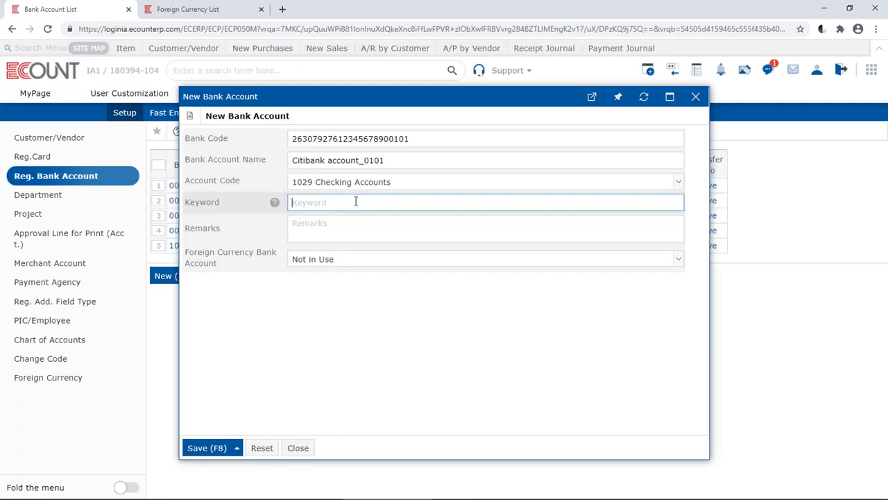
pyautogui.click(252, 143)
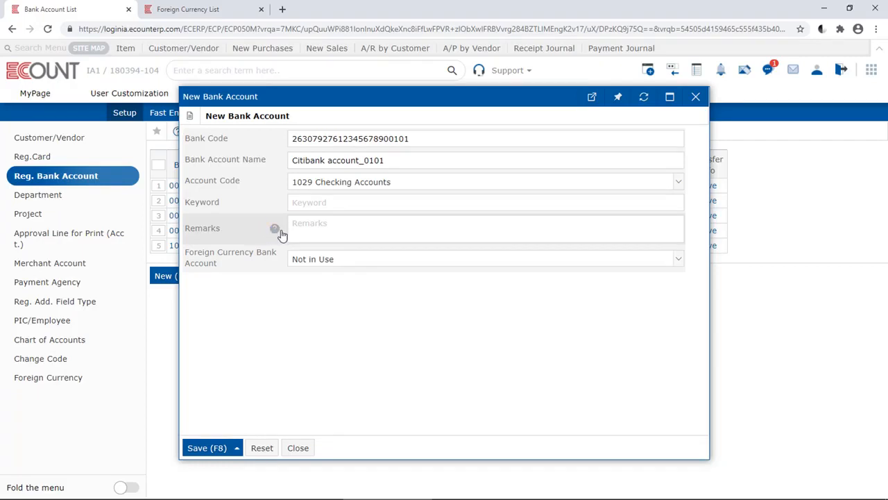
pyautogui.click(348, 230)
pyautogui.write('3,000')
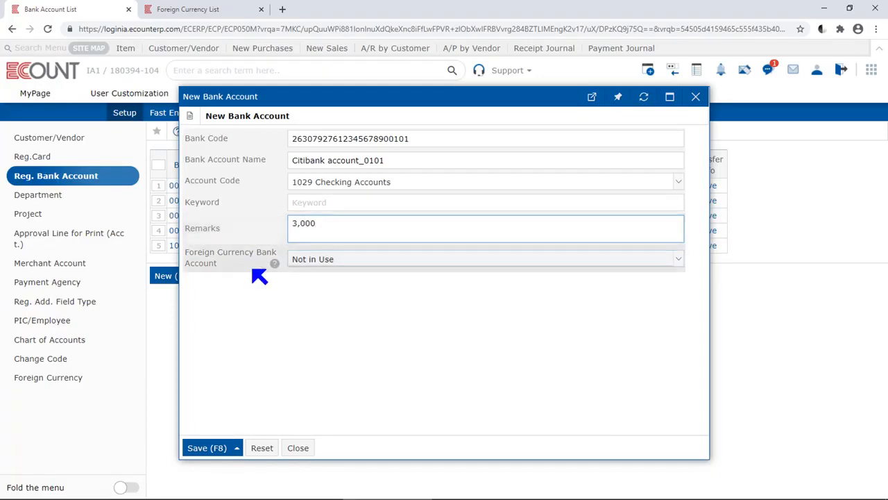
pyautogui.click(240, 243)
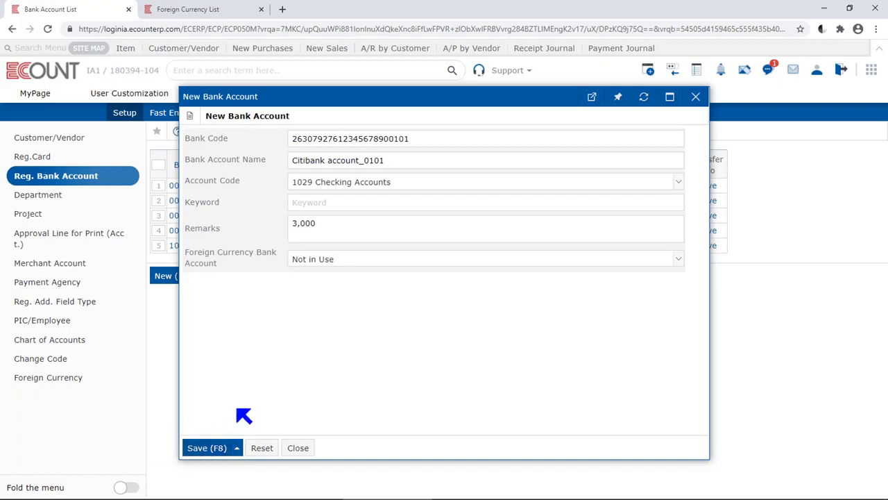
# Choose Add for the Foreign Currency Bank Account setting to open the new foreign currency form.
pyautogui.click(485, 267)
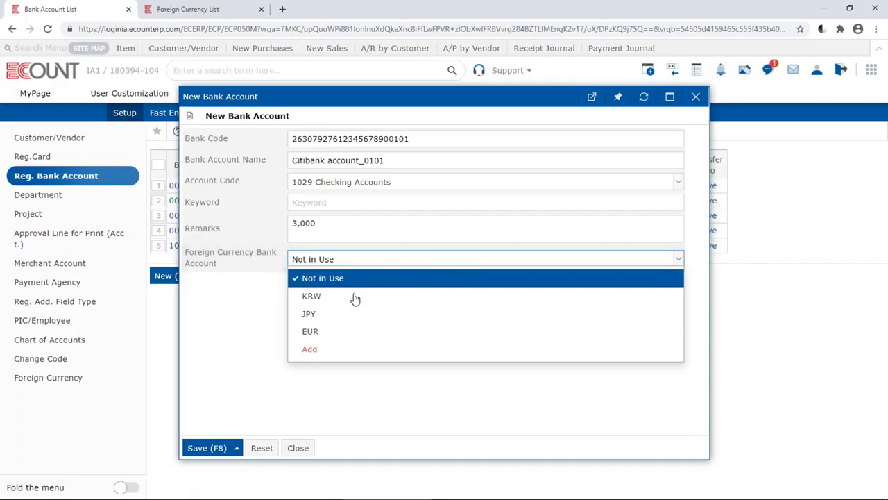
pyautogui.click(312, 350)
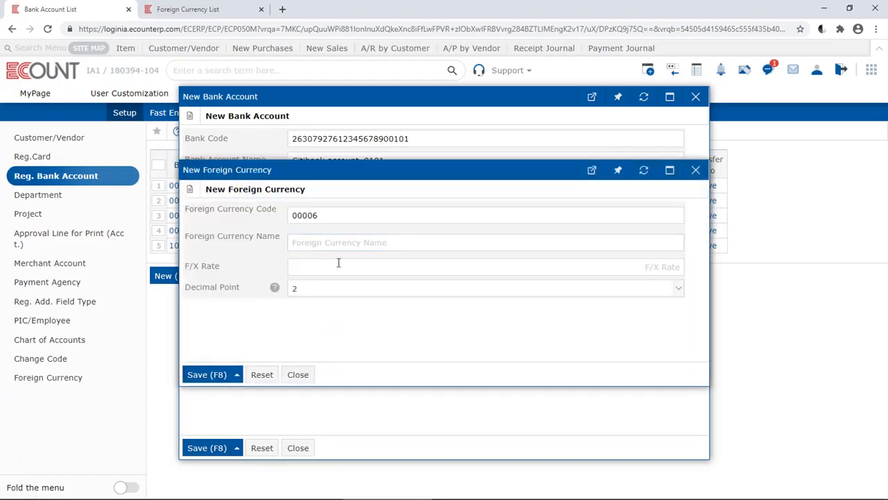
# View the Foreign Currency List and its new currency form, then return to the new bank account.
pyautogui.click(231, 12)
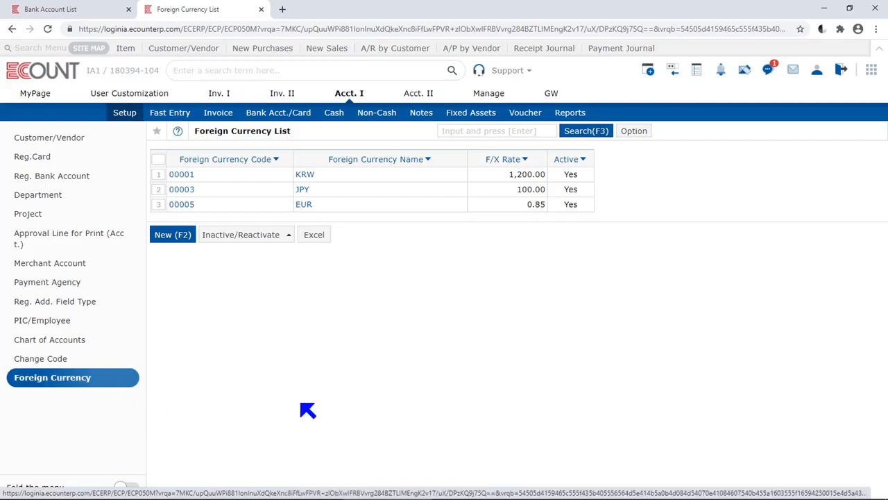
pyautogui.click(174, 236)
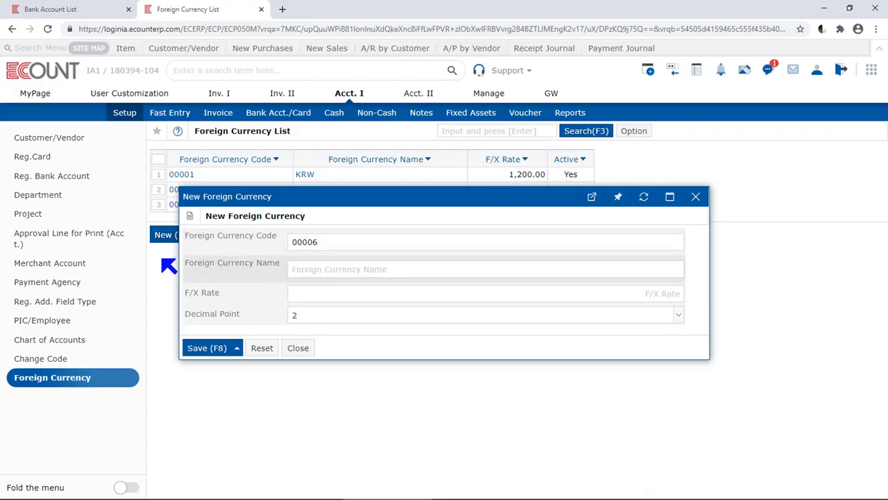
pyautogui.click(43, 9)
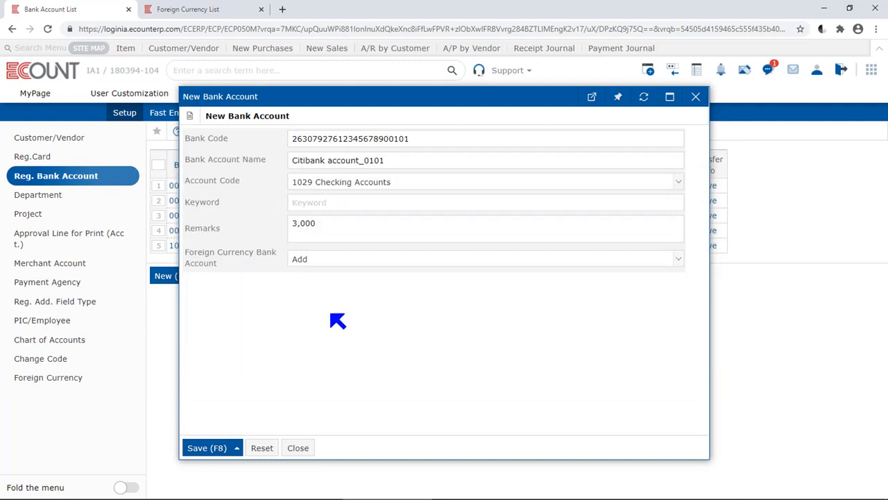
# Review the foreign currency choices, keep Add selected, and save the new bank account.
pyautogui.click(484, 260)
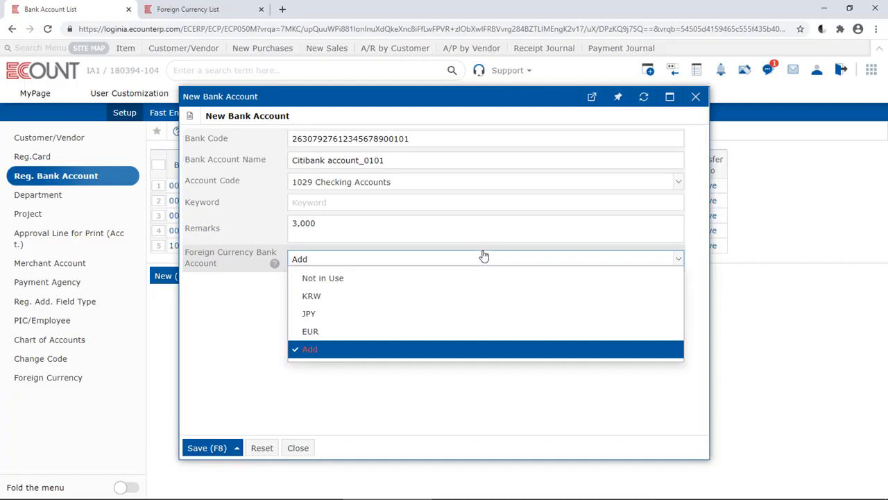
pyautogui.click(484, 256)
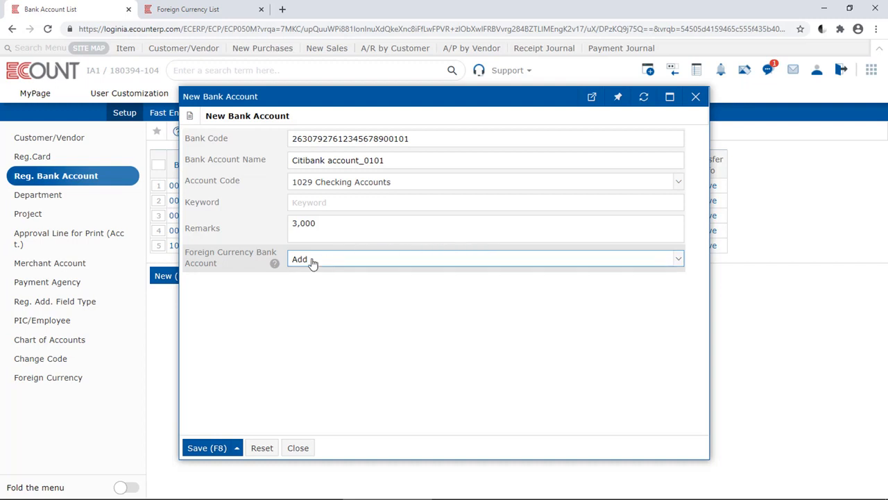
pyautogui.click(207, 449)
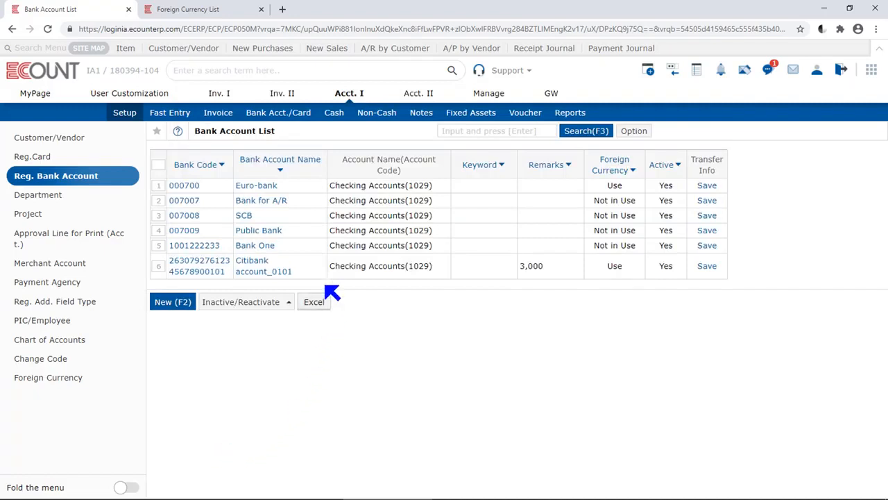
# Open the Citibank account_0101 record from the bank account list and deactivate it.
pyautogui.moveTo(320, 276); pyautogui.dragTo(236, 261)
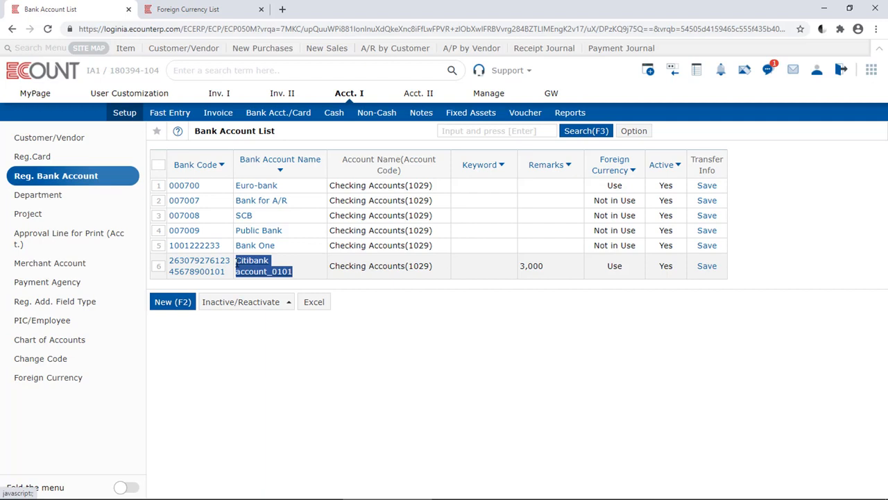
pyautogui.click(202, 270)
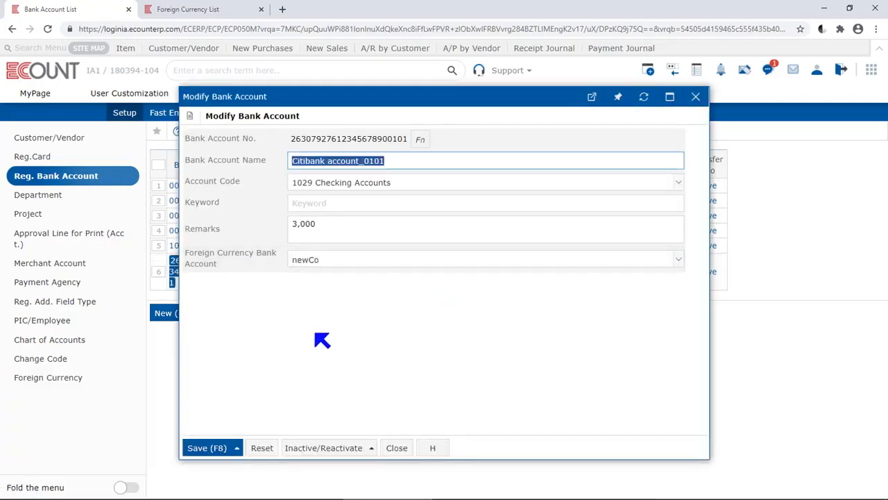
pyautogui.click(329, 452)
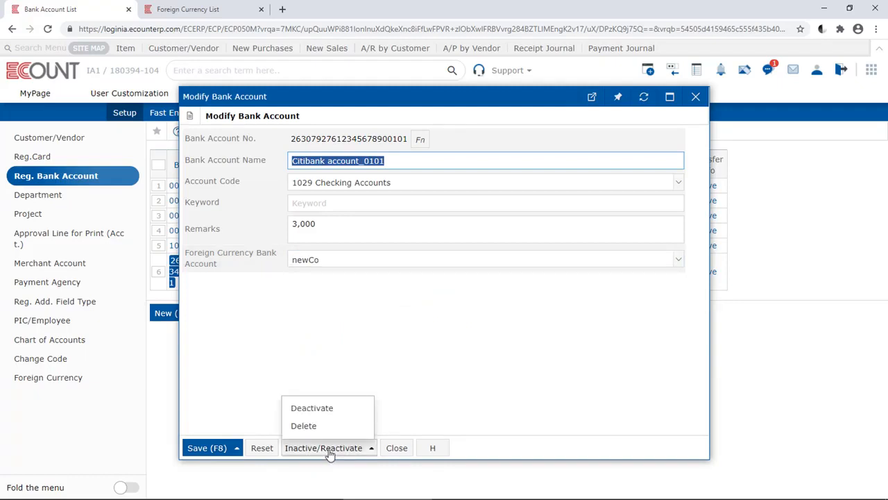
pyautogui.click(345, 415)
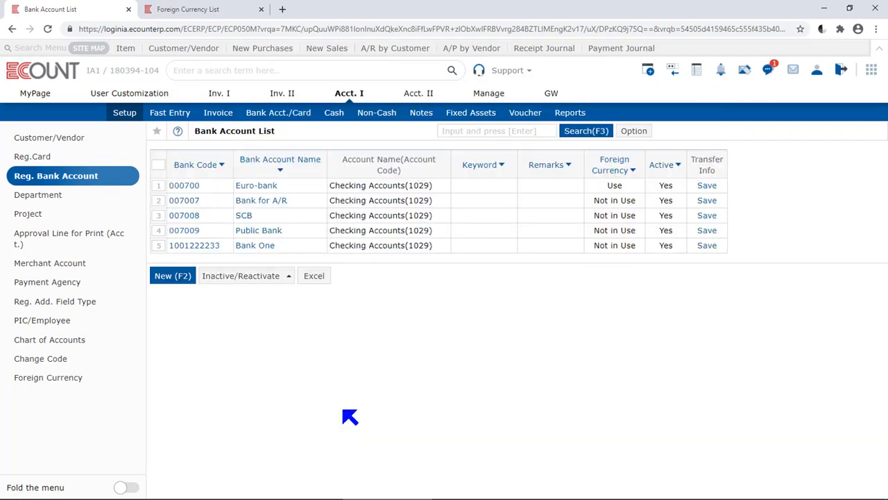
# Select the Bank One account in the bank account list and deactivate it.
pyautogui.click(159, 248)
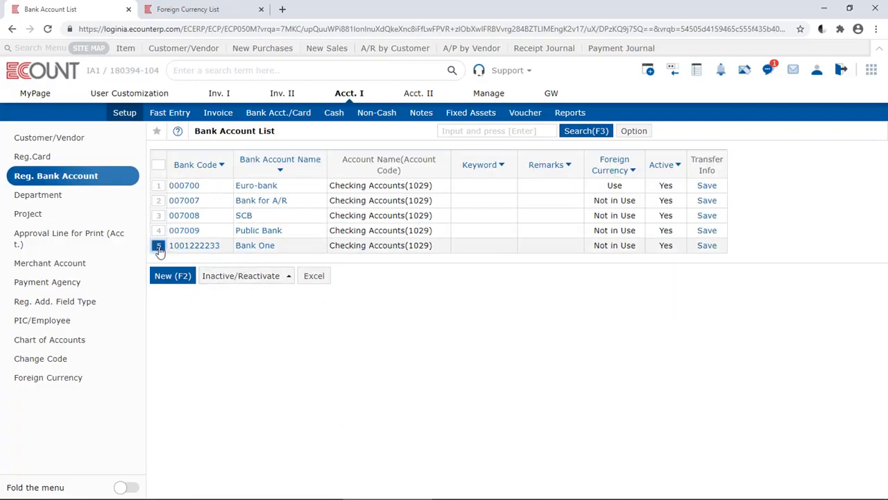
pyautogui.click(259, 278)
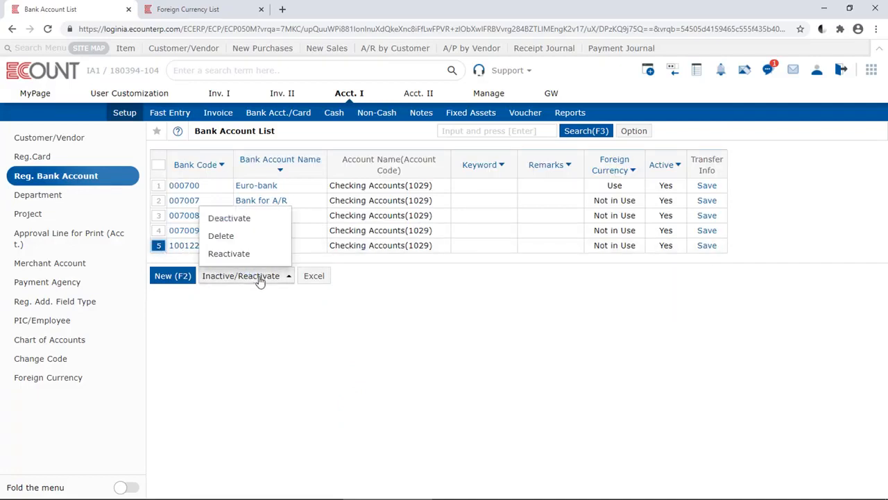
pyautogui.click(271, 225)
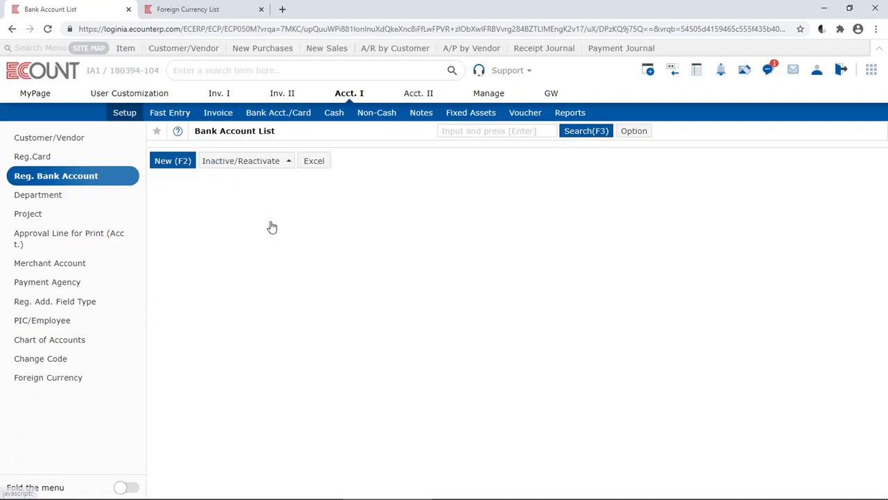
# Search the bank account list for accounts with the Active status set to Inactive.
pyautogui.click(590, 133)
pyautogui.click(347, 320)
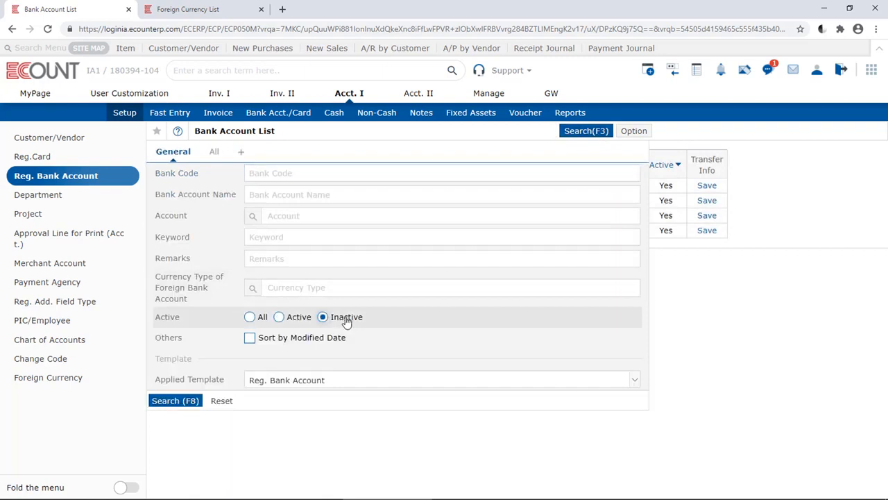
pyautogui.click(173, 402)
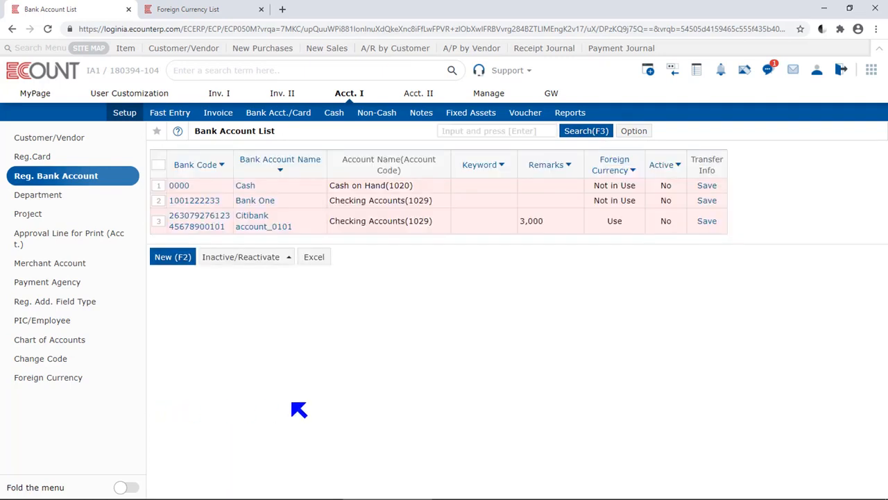